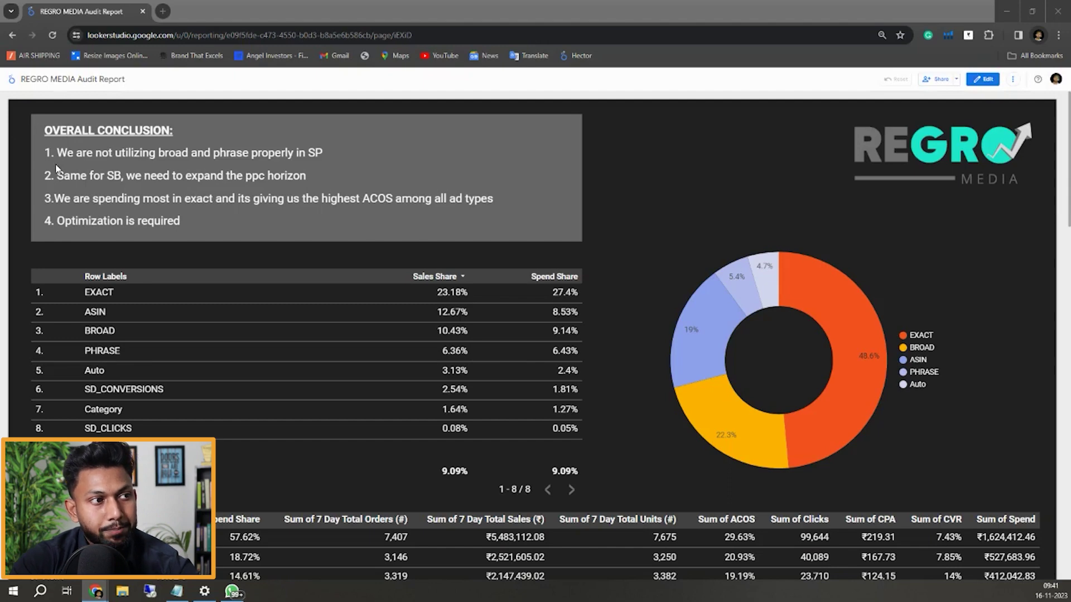
mouse_move(798, 271)
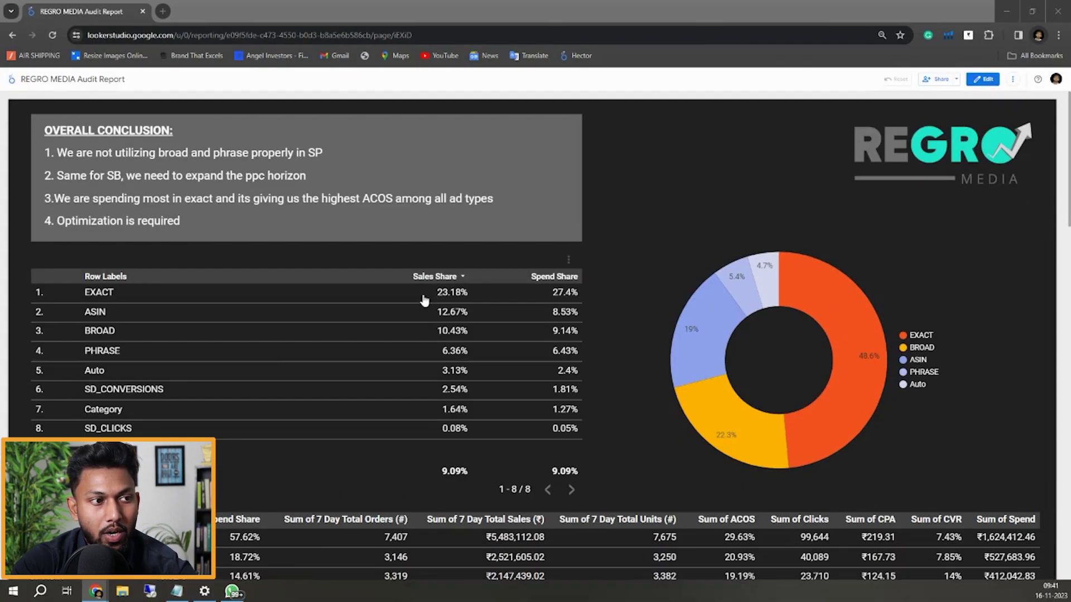
click(861, 330)
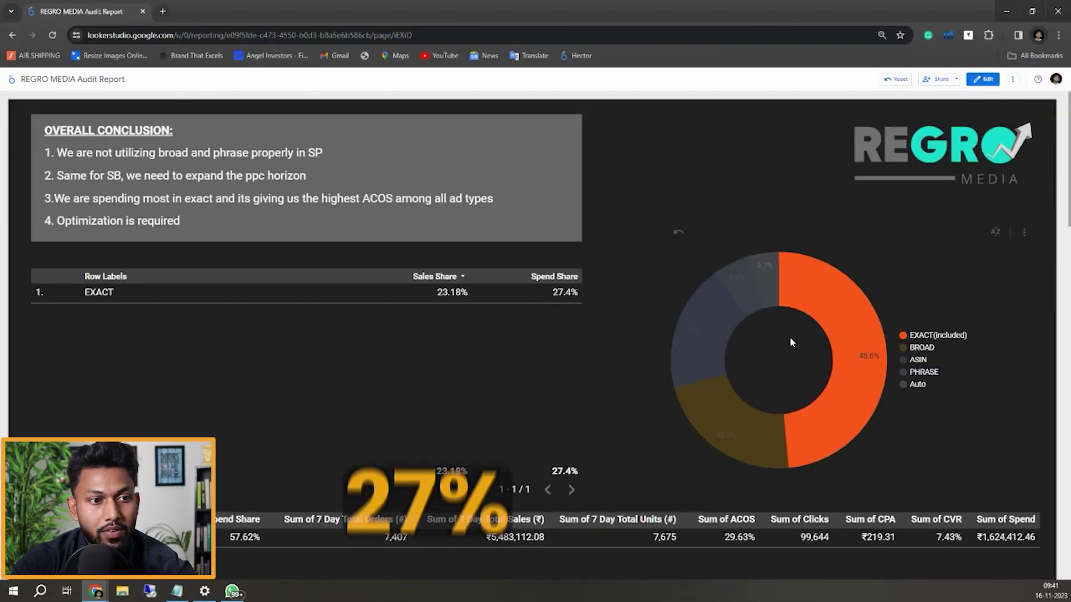
click(936, 361)
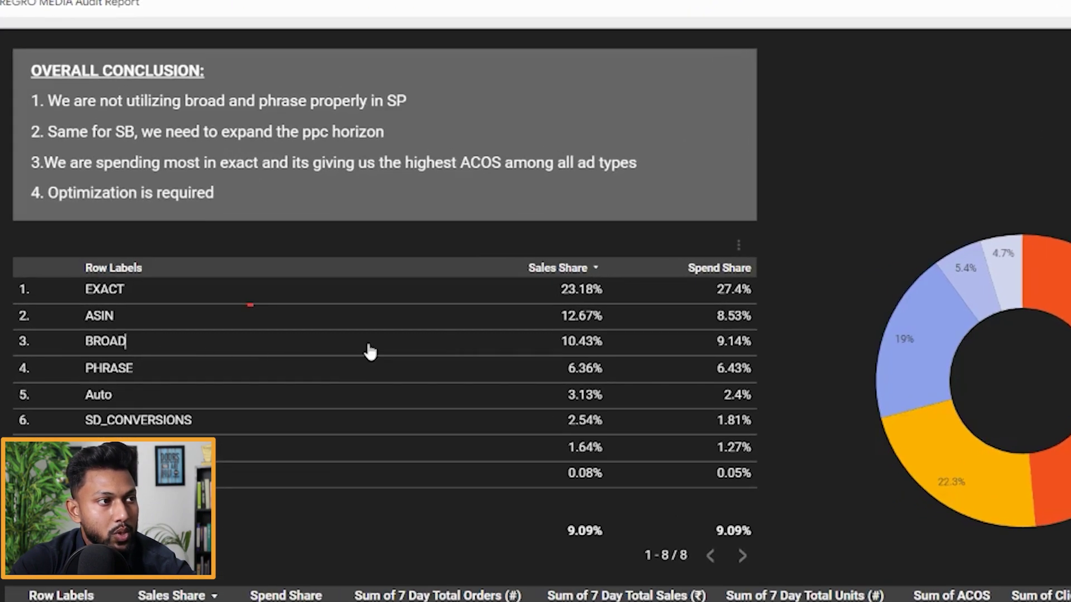
click(583, 346)
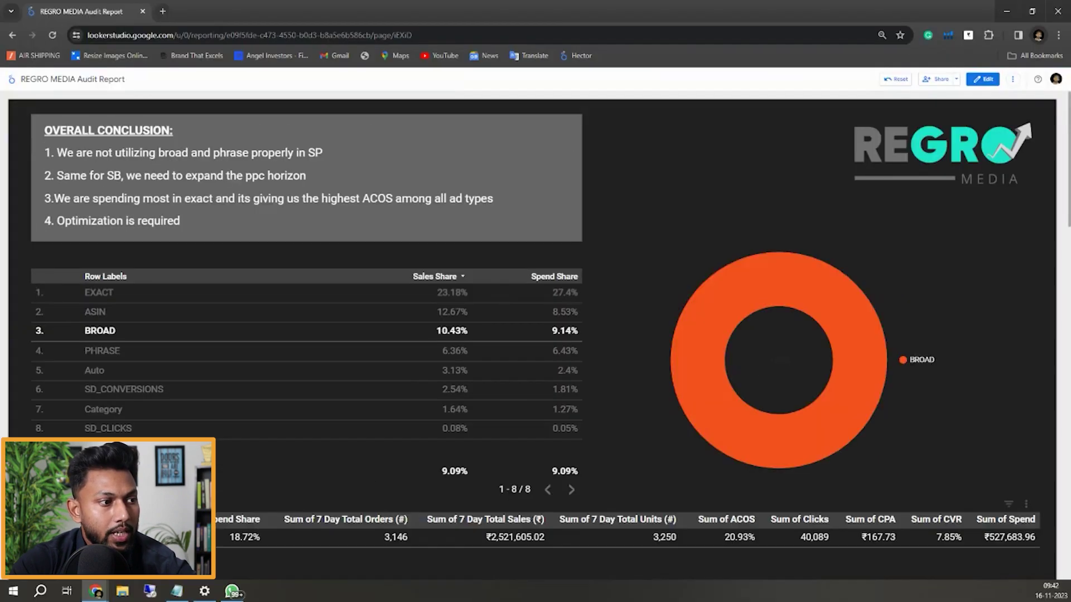
scroll(21, 289, down, 1)
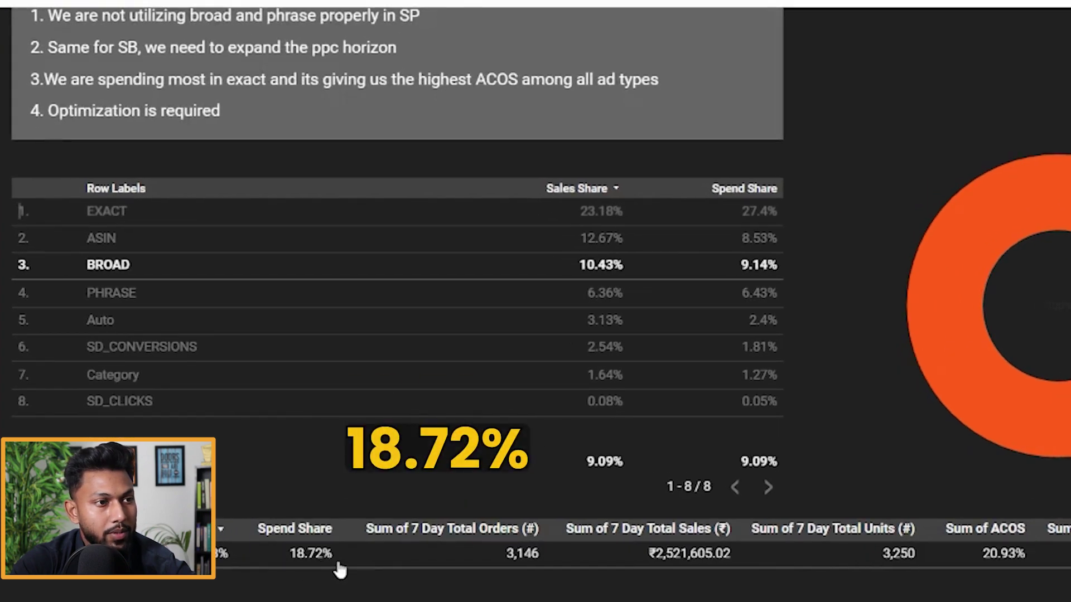
scroll(338, 564, down, 1)
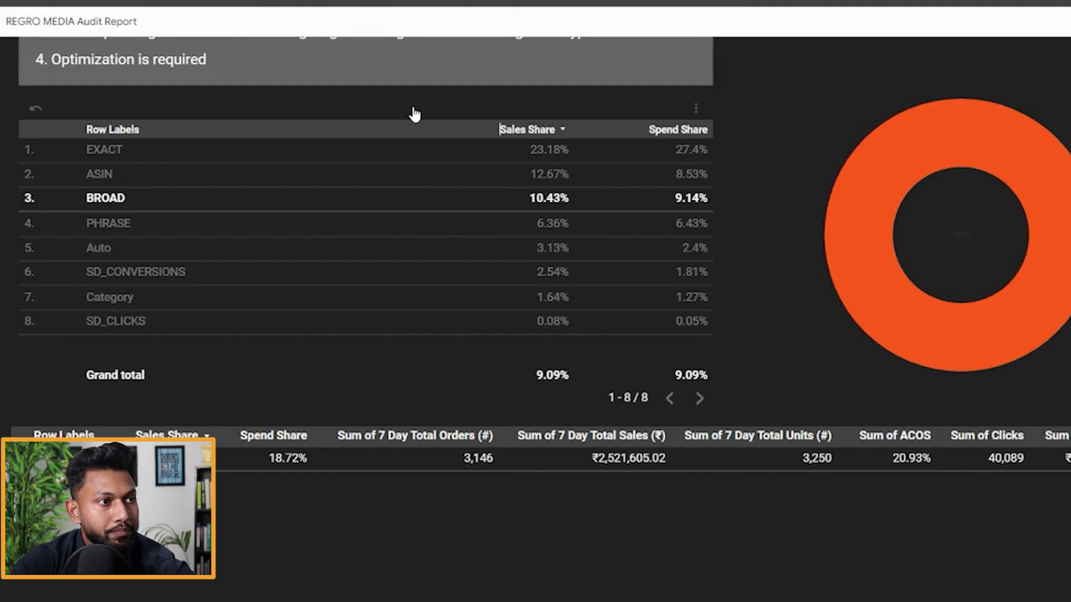
click(35, 106)
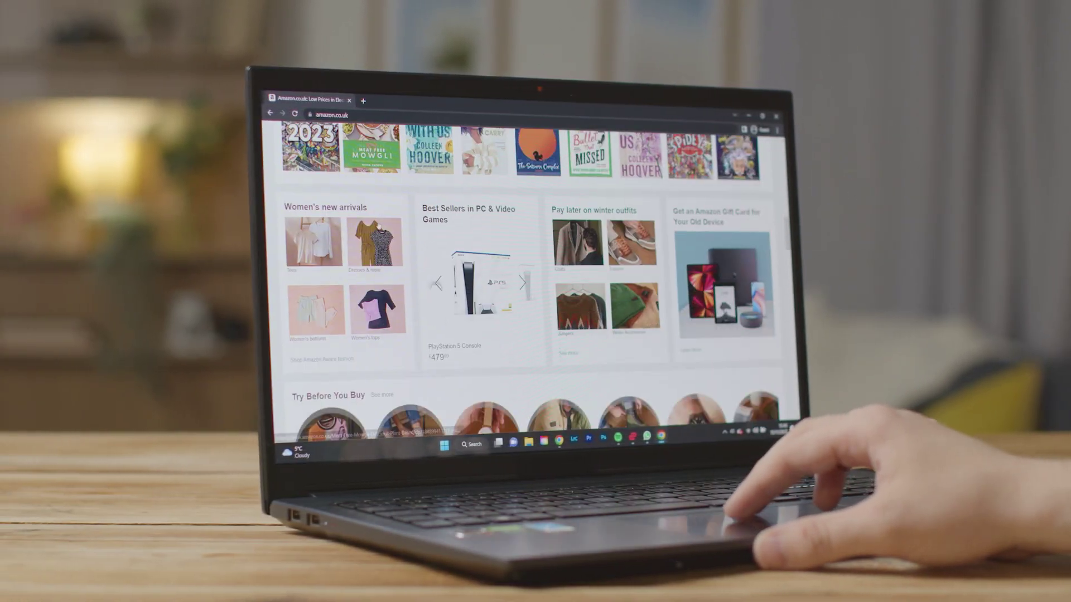
scroll(379, 227, down, 5)
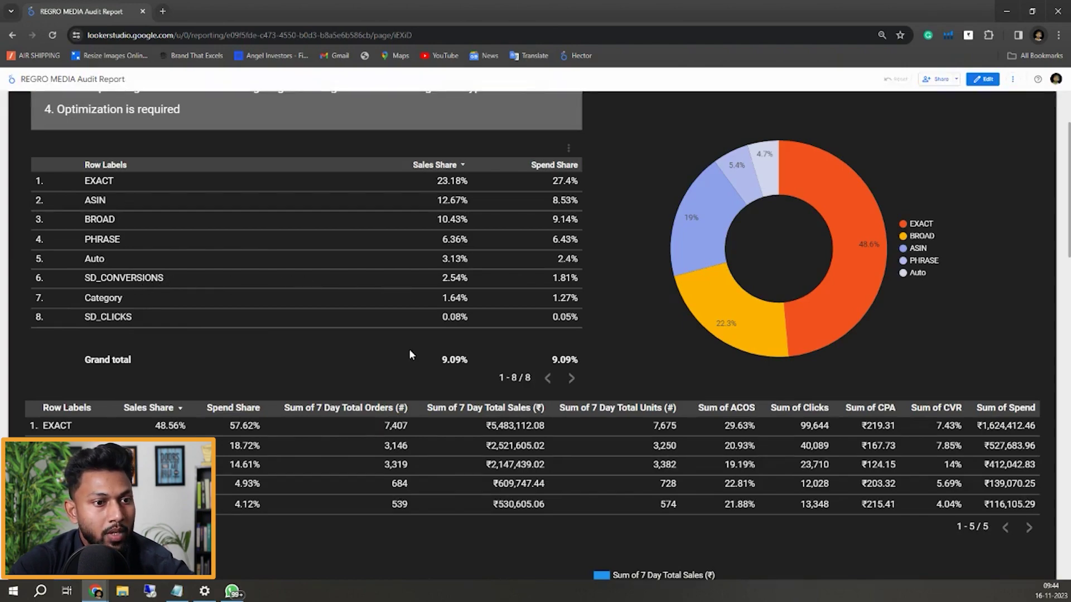
Step: Scroll down to the ad-type table listing orders, sales, ACOS, clicks and spend
scroll(409, 351, down, 2)
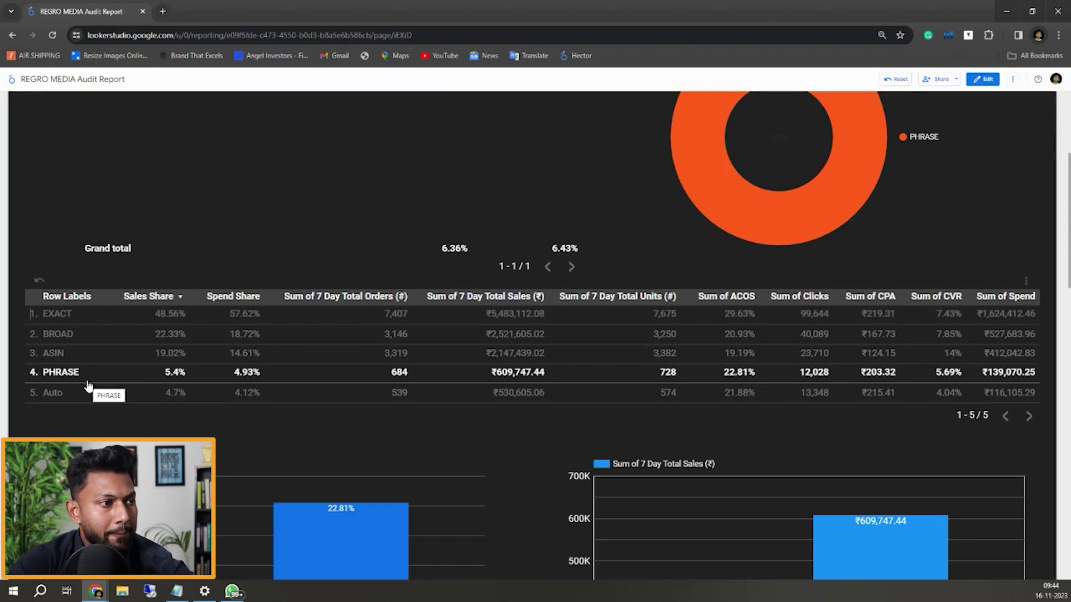
Step: Clear the PHRASE filter and read the ACOS and 7-day sales bars, EXACT leading at ₹5,483,112.08
click(88, 379)
scroll(132, 412, down, 3)
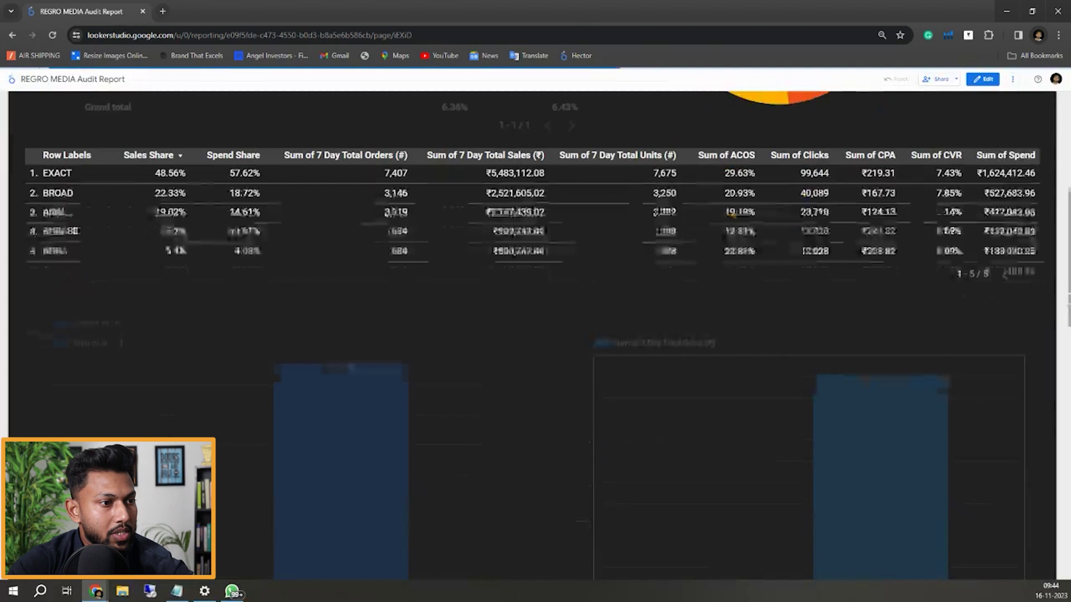
scroll(202, 289, down, 2)
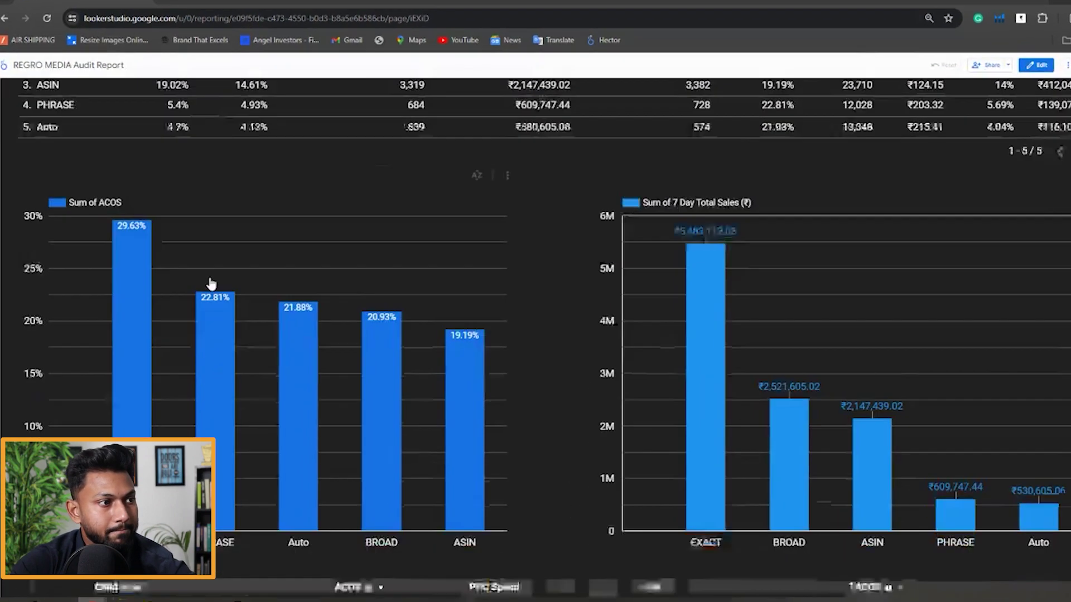
mouse_move(114, 371)
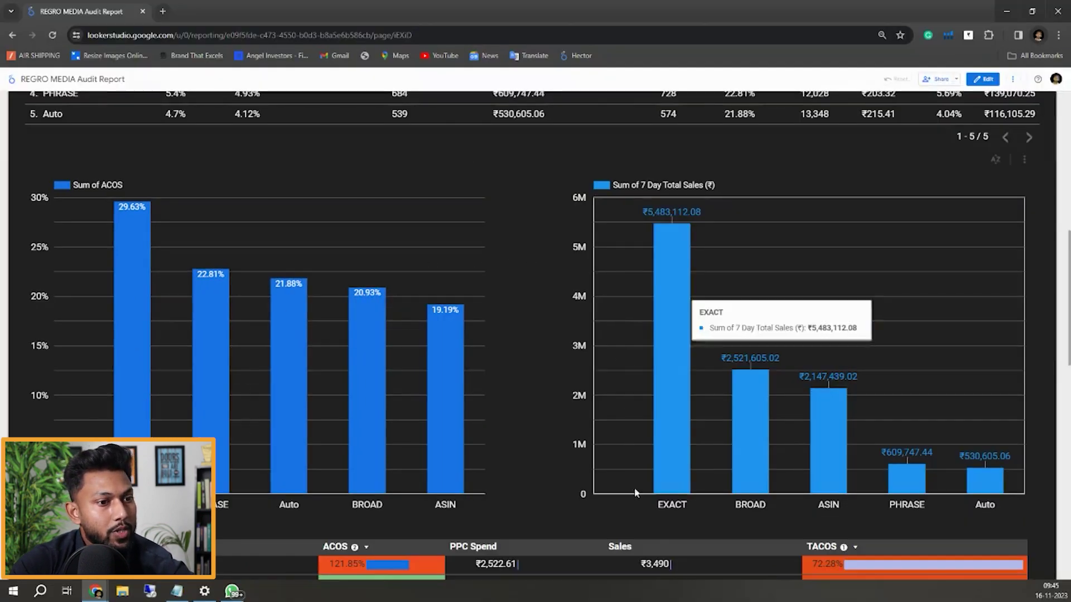
mouse_move(656, 323)
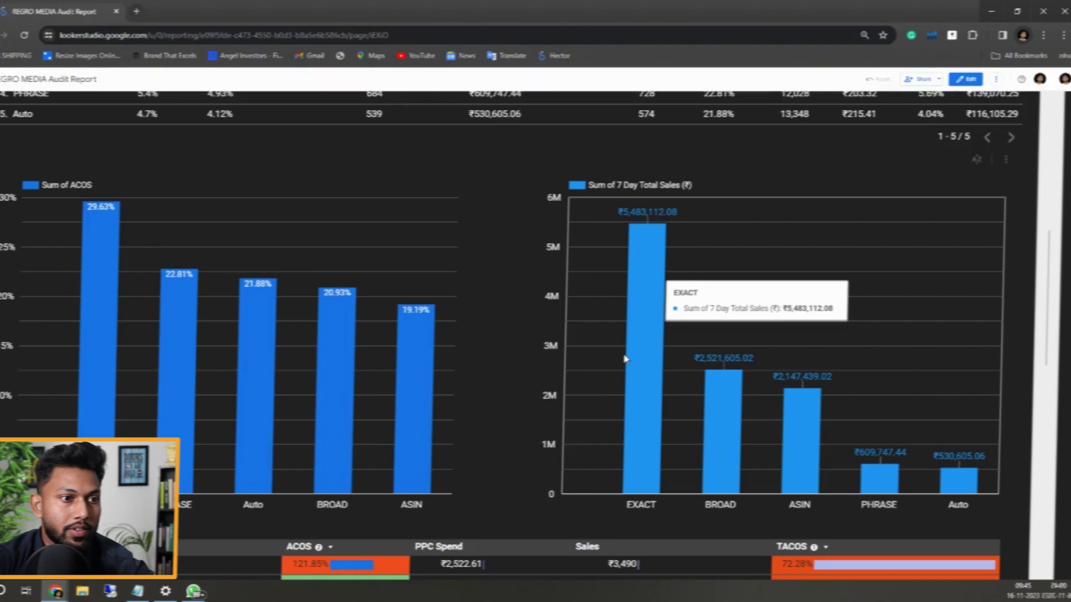
Step: Scroll through the Child level ASIN table to review its spend, sales and TACOS rows
scroll(654, 358, down, 4)
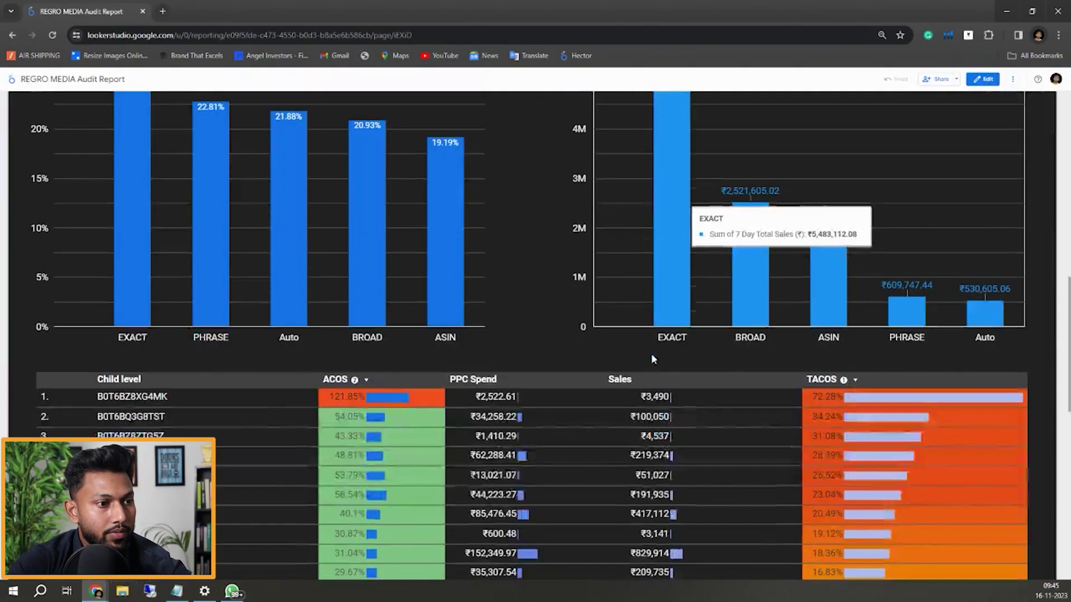
scroll(407, 206, down, 2)
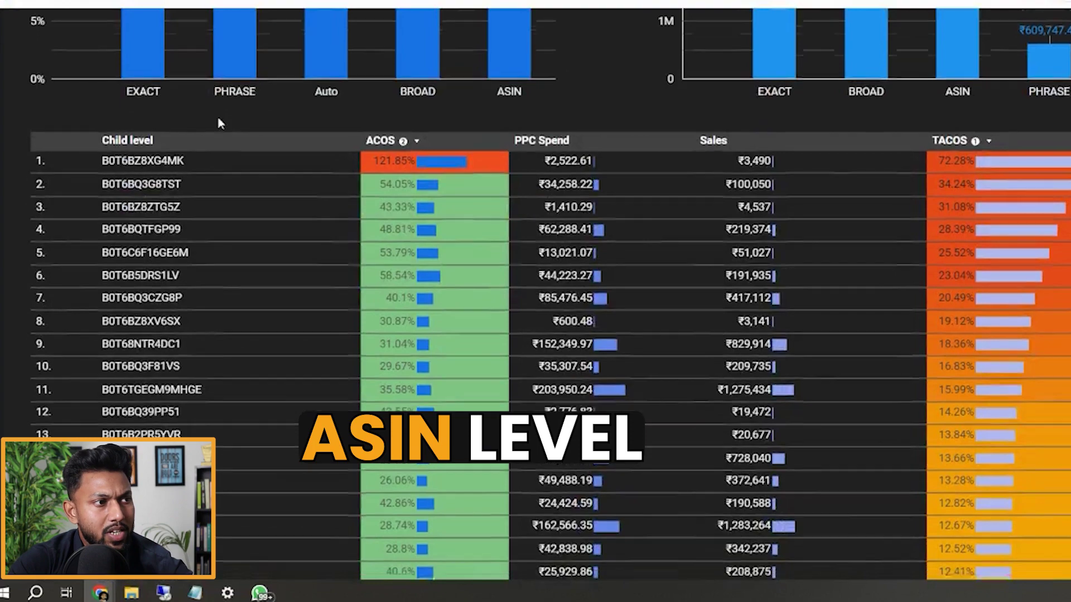
scroll(237, 134, down, 1)
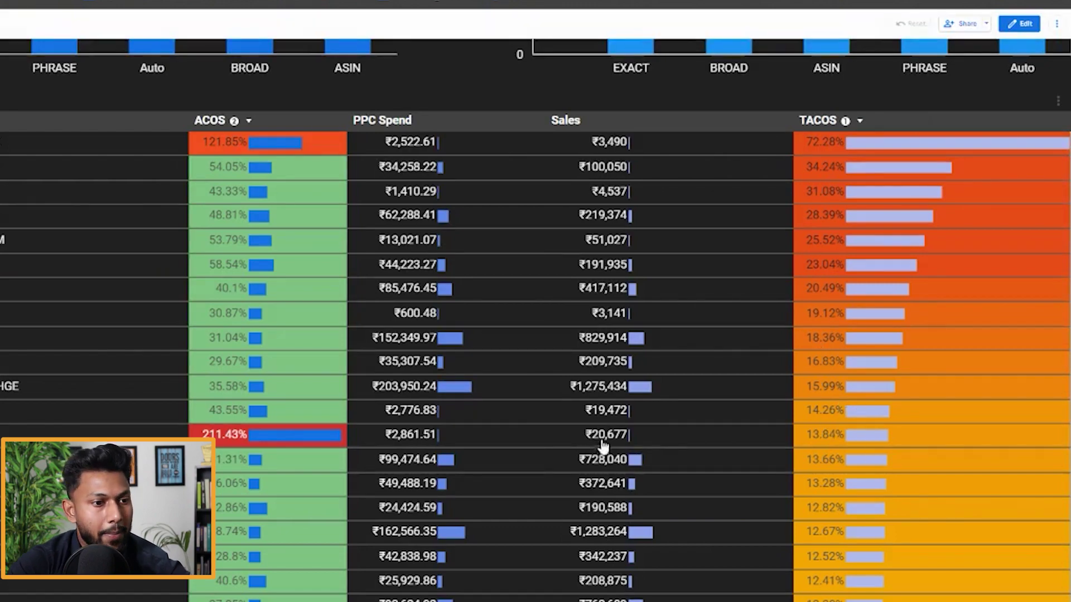
scroll(614, 446, down, 3)
scroll(746, 493, down, 1)
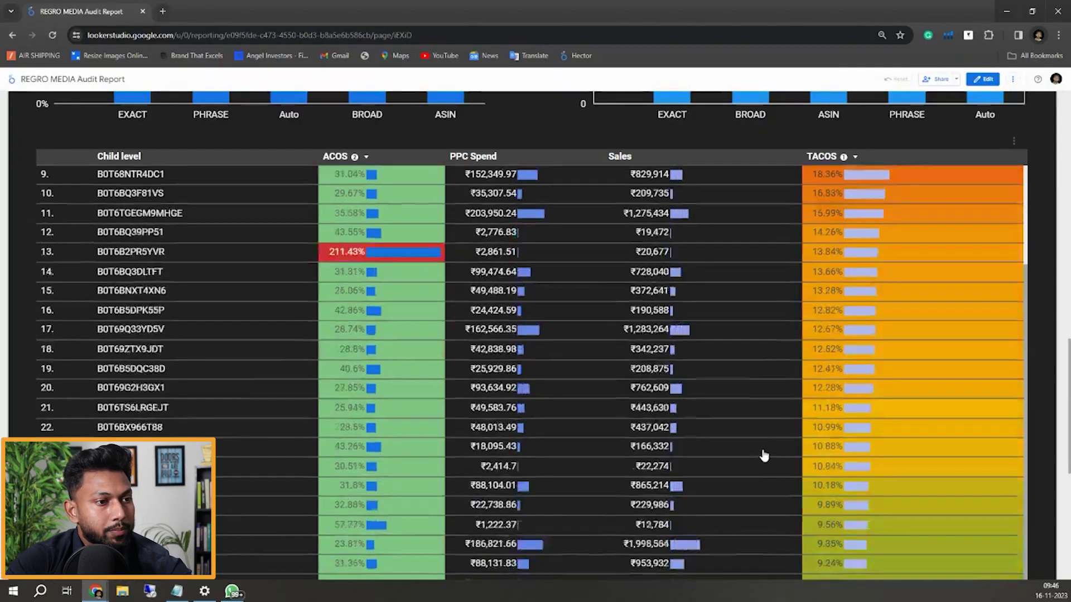
scroll(764, 456, down, 10)
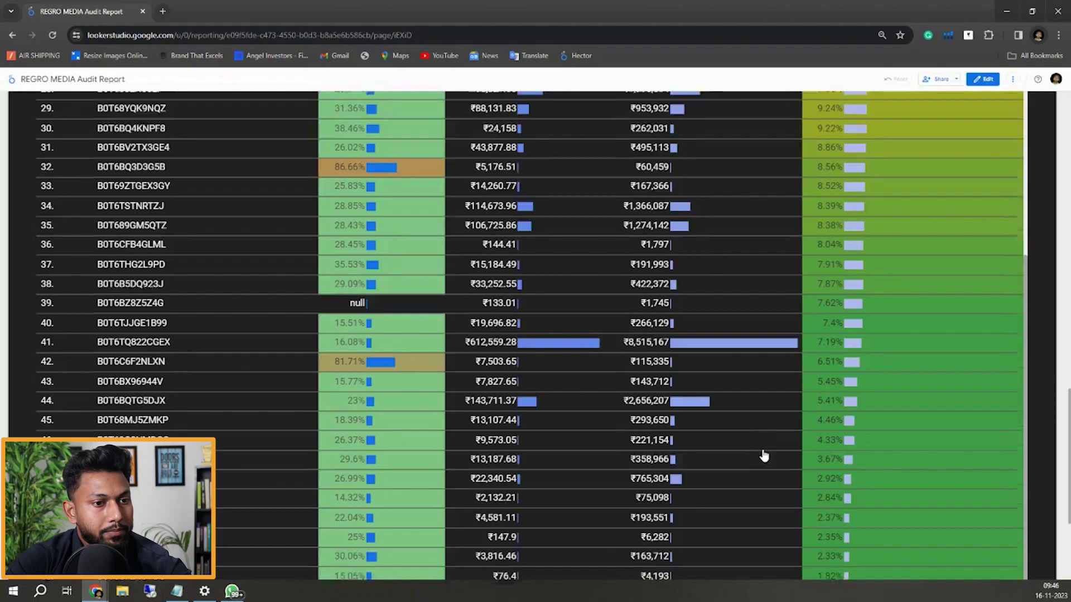
scroll(764, 456, up, 4)
scroll(764, 456, up, 10)
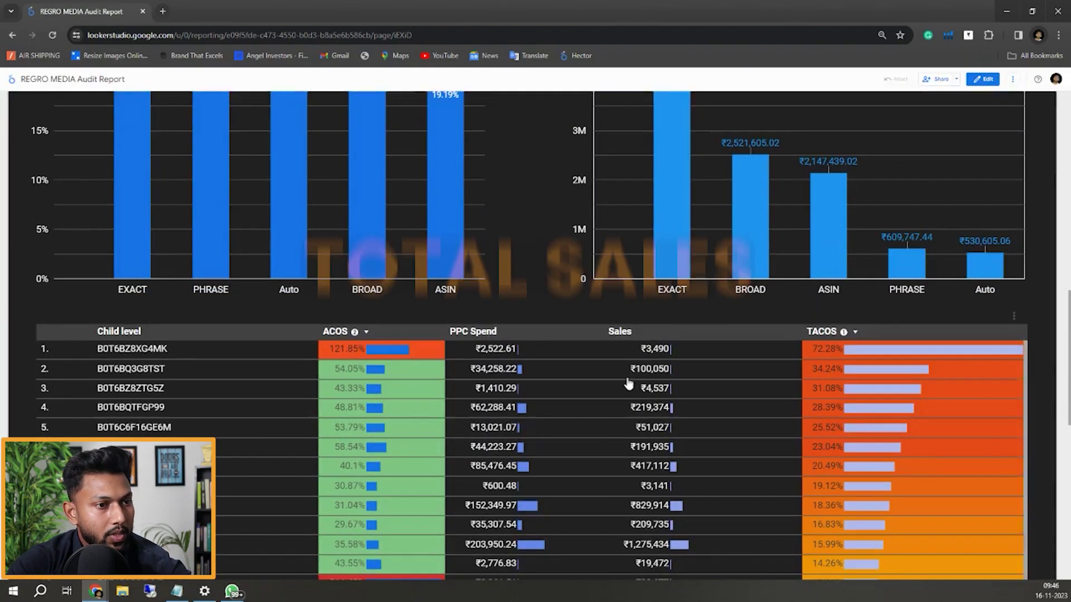
scroll(613, 390, up, 2)
scroll(614, 362, down, 3)
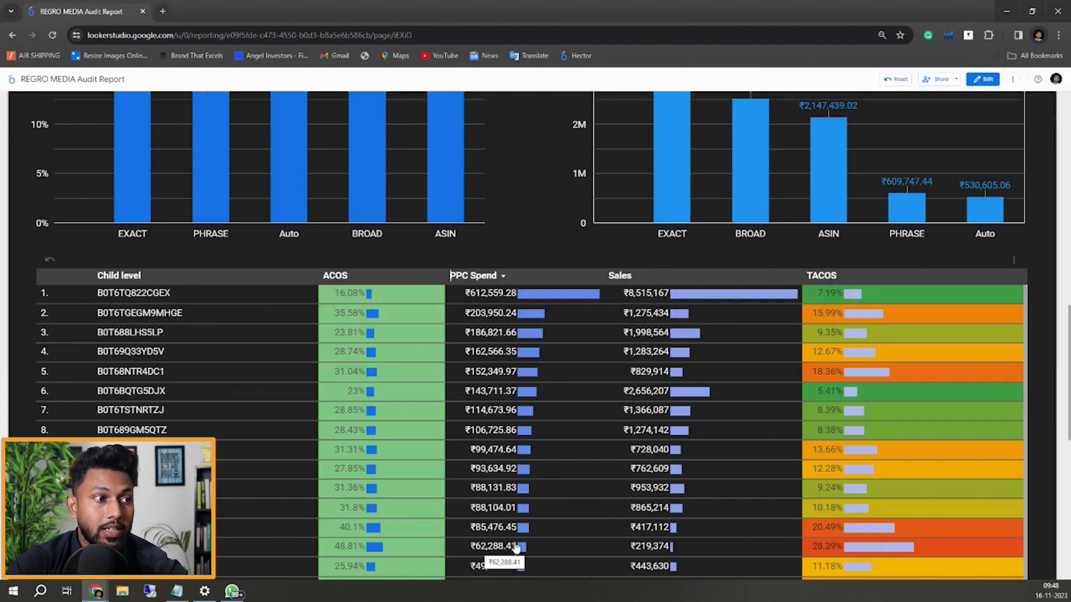
Step: Load the Hourly Data Analysis report in a new Chrome tab from the 'hou' suggestion
click(162, 12)
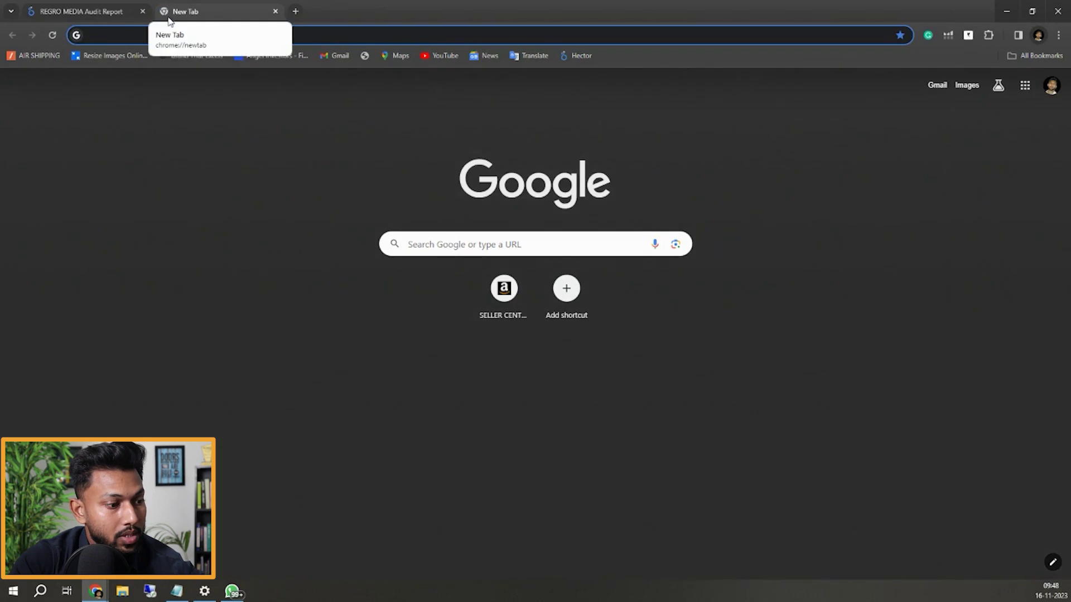
text(hourly Data Analysis)
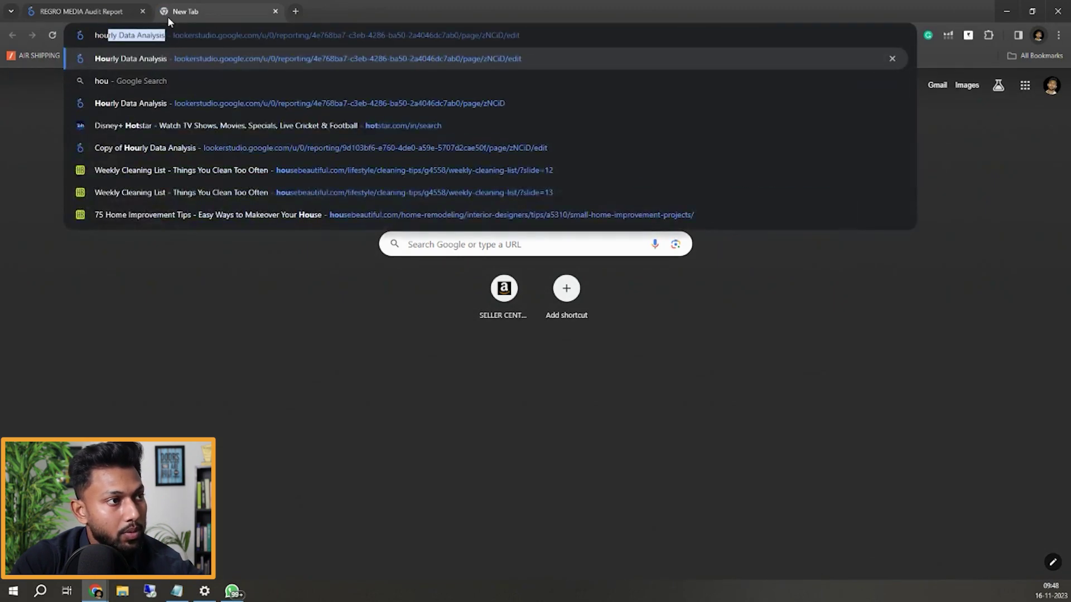
key(Return)
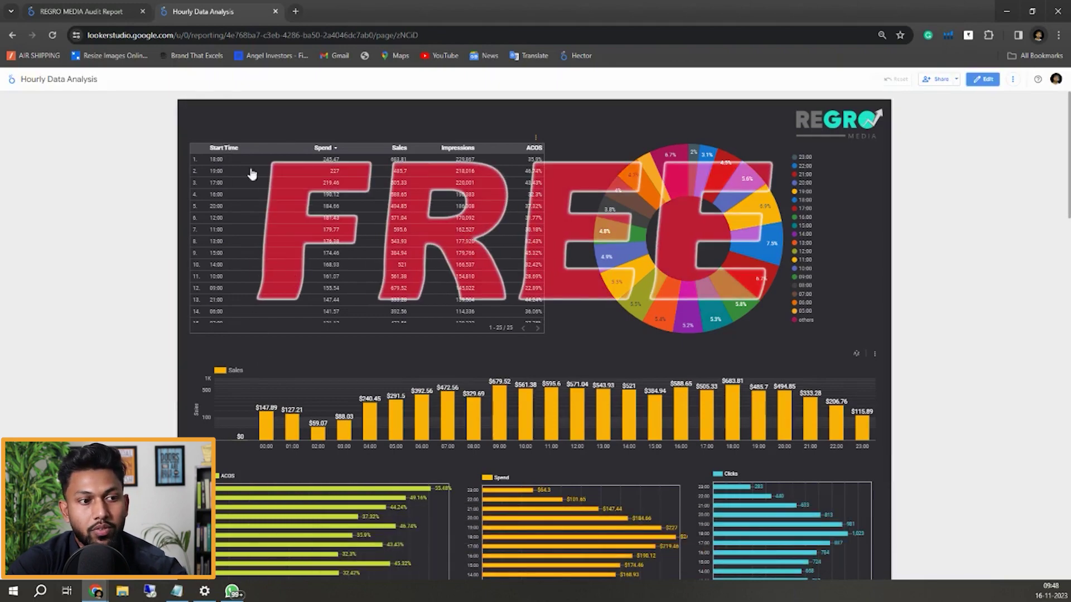
scroll(317, 360, down, 3)
scroll(319, 365, down, 10)
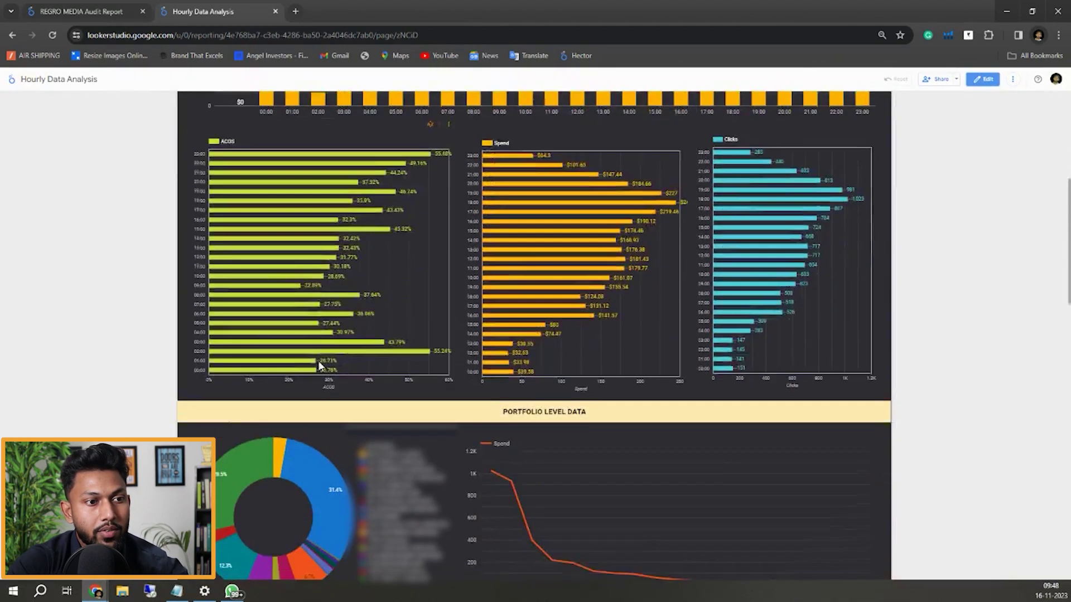
scroll(321, 370, down, 6)
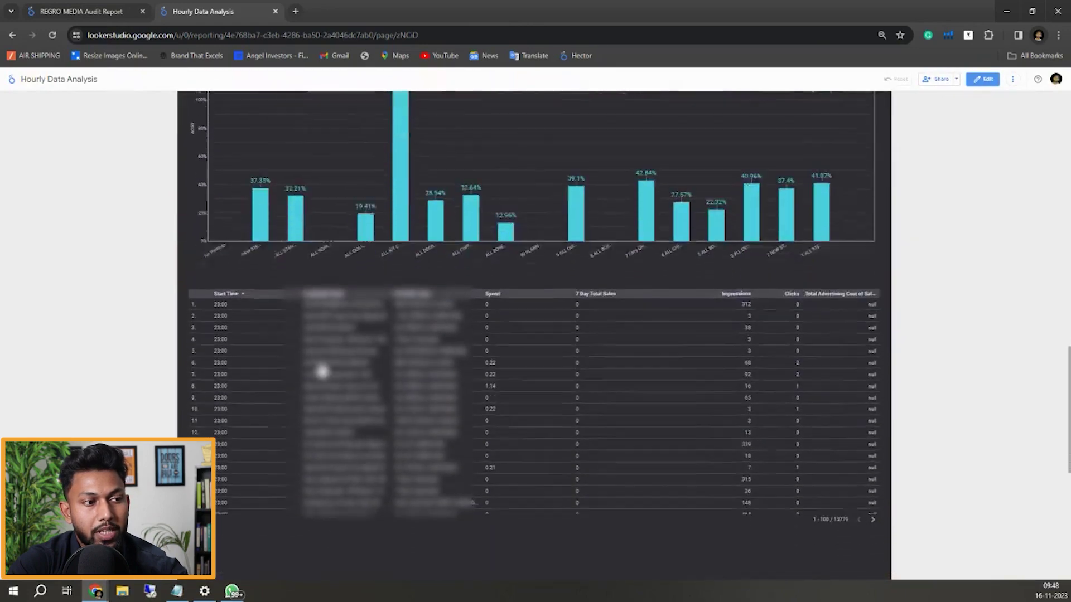
scroll(330, 443, up, 14)
scroll(333, 449, up, 7)
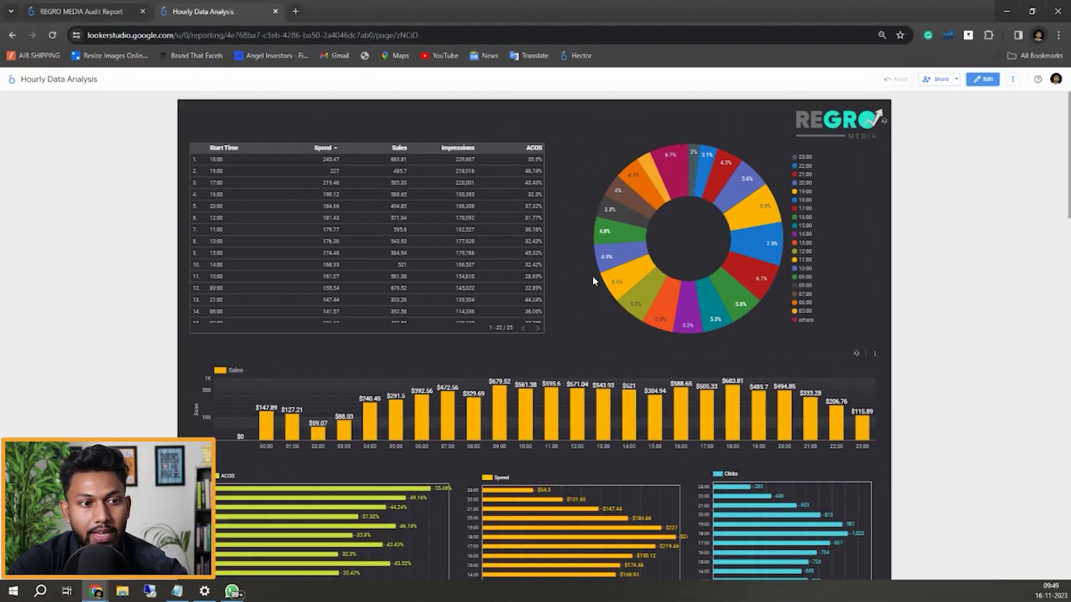
scroll(593, 276, down, 3)
scroll(592, 275, up, 3)
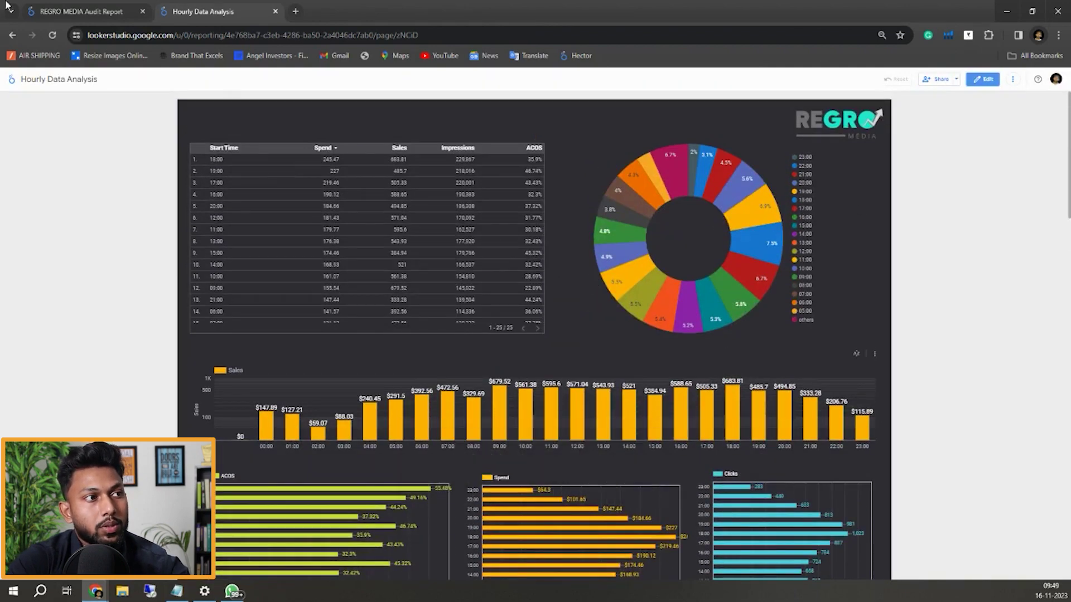
Step: Switch back to the REGRO MEDIA Audit Report tab and scroll up to the Overall Conclusion box
click(92, 11)
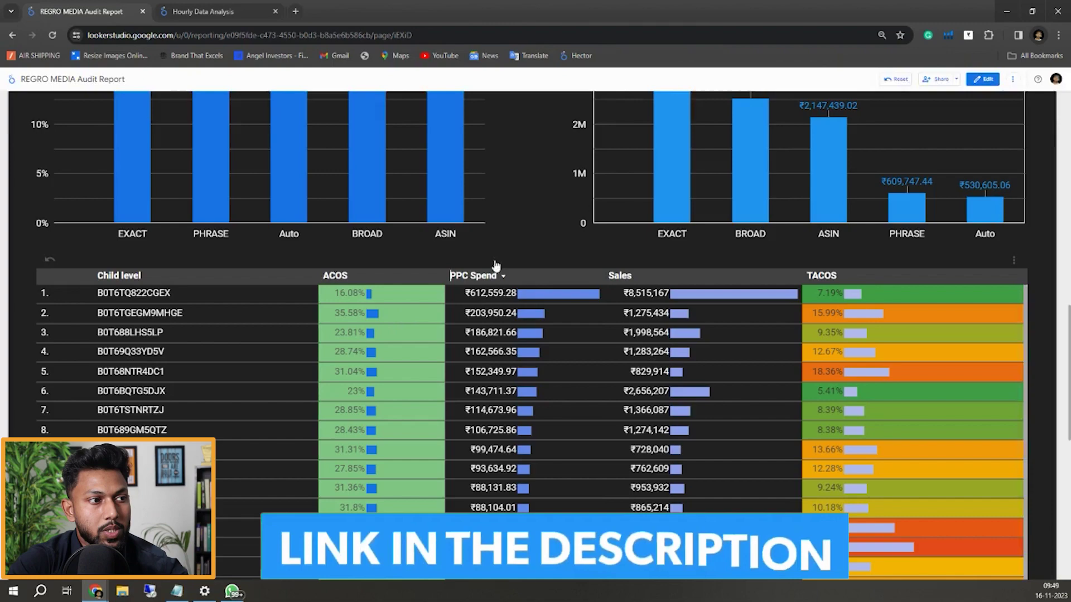
scroll(500, 266, up, 7)
scroll(500, 266, up, 7)
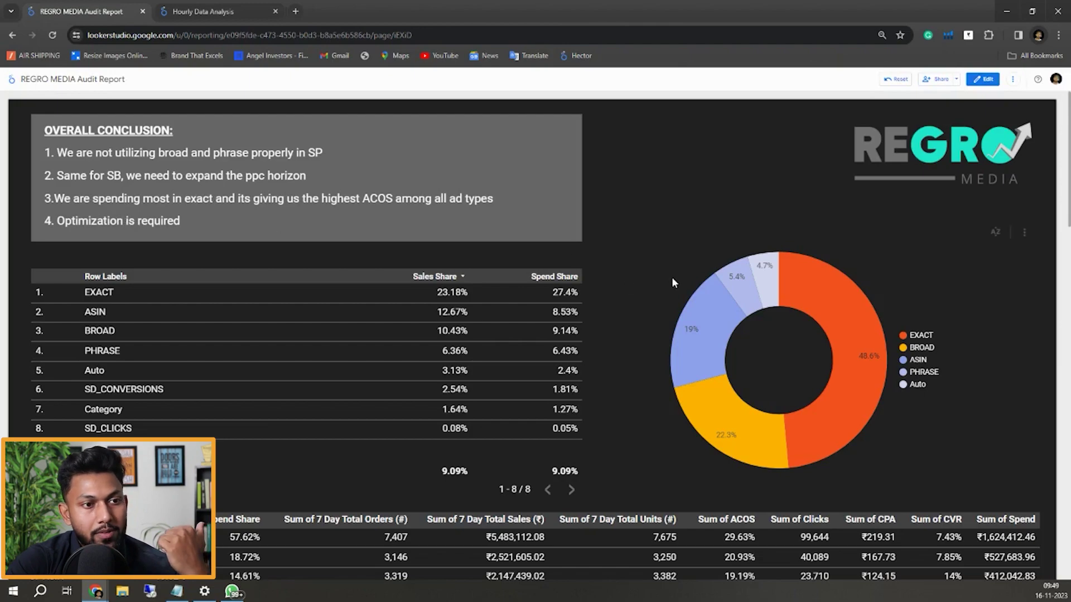
scroll(671, 277, down, 4)
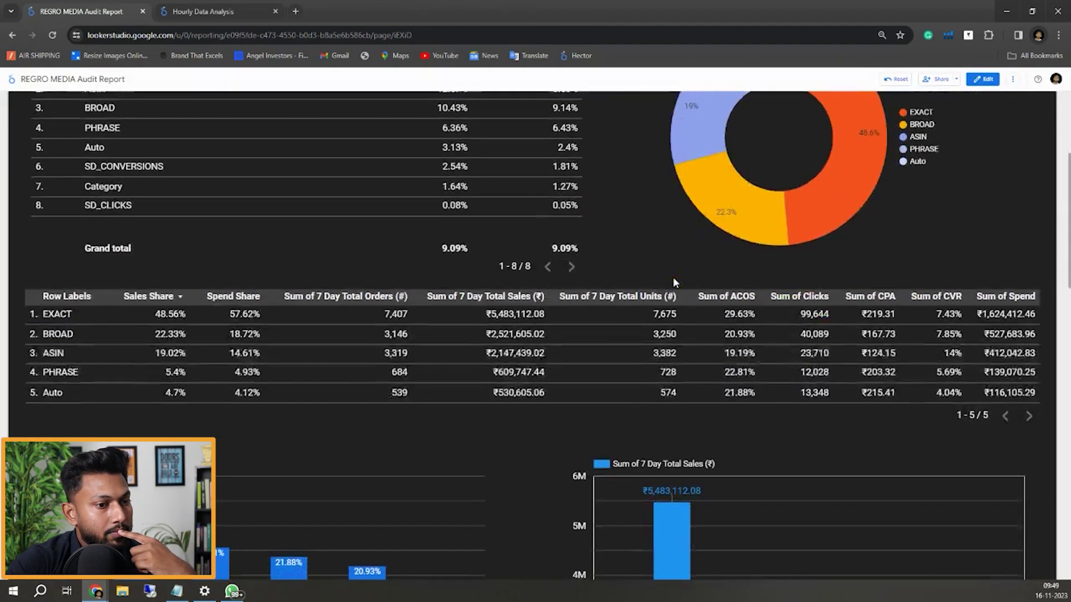
scroll(673, 277, down, 4)
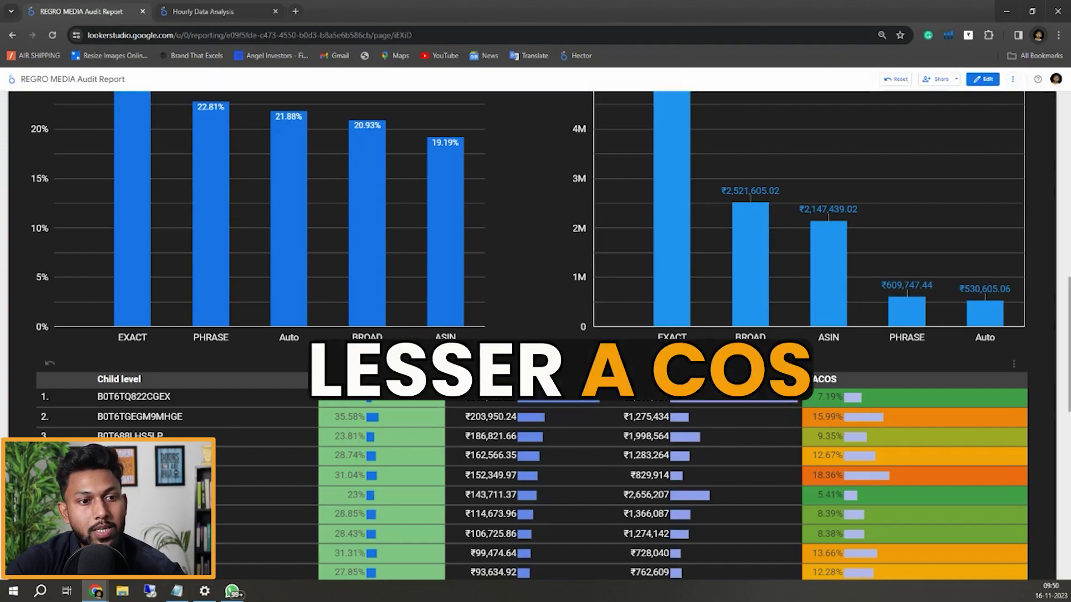
scroll(558, 377, down, 5)
scroll(559, 379, down, 6)
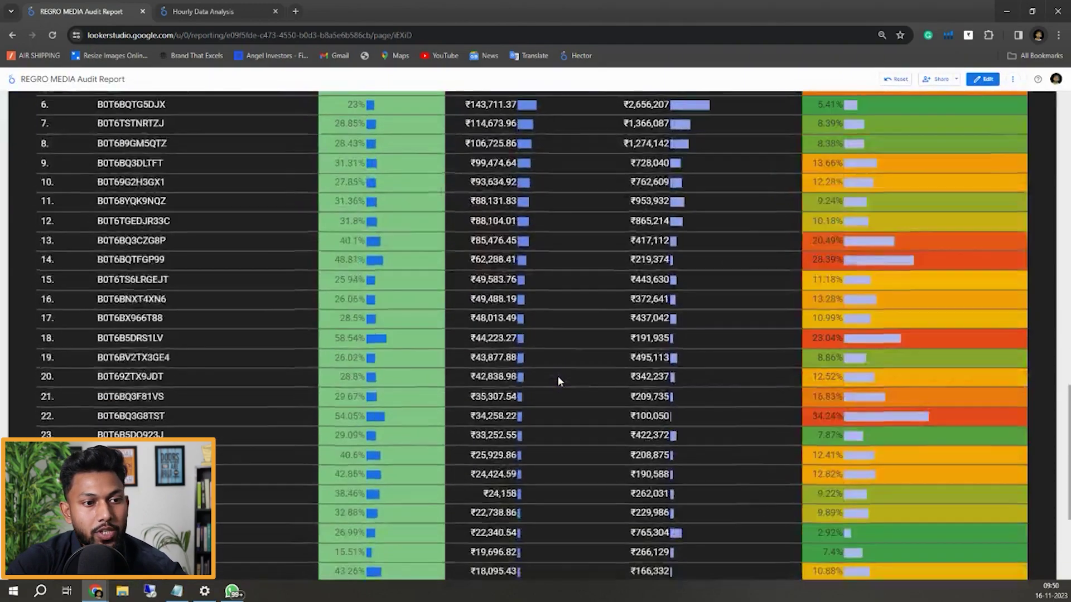
scroll(559, 379, up, 3)
scroll(559, 383, up, 3)
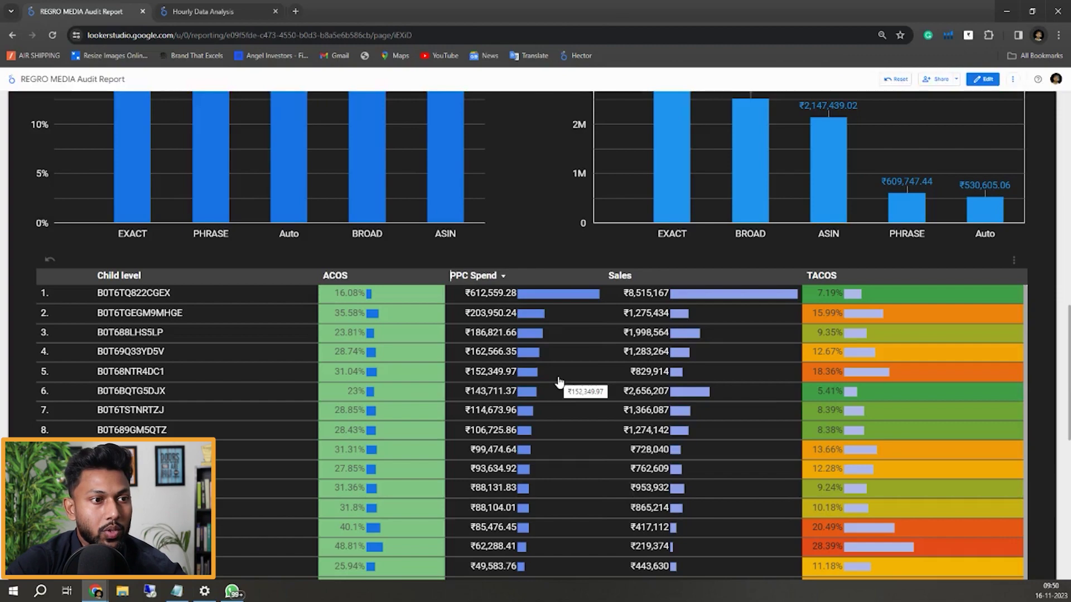
scroll(560, 381, up, 15)
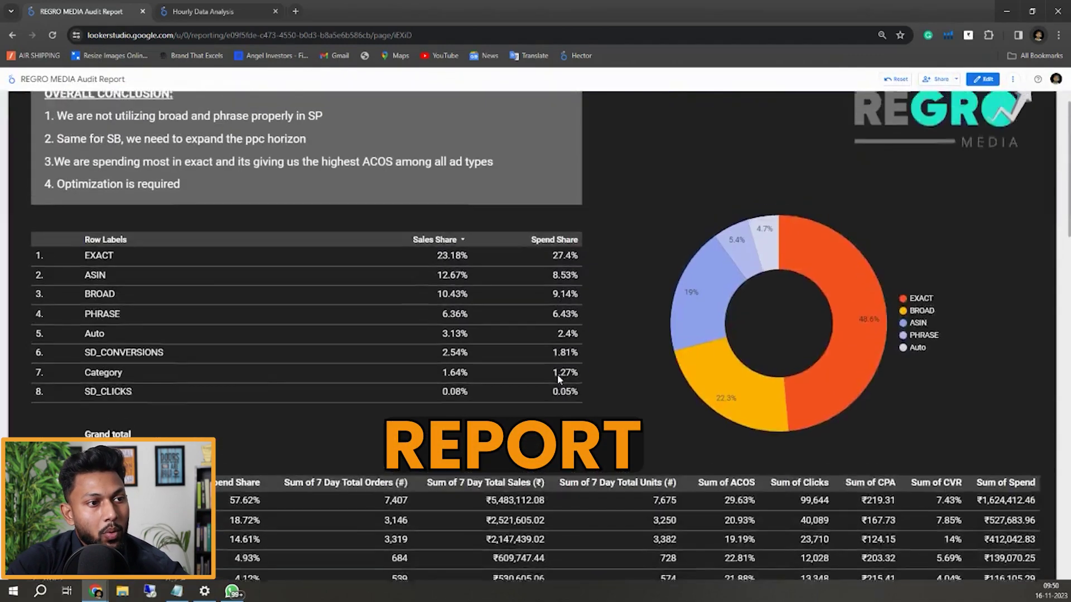
scroll(557, 373, up, 1)
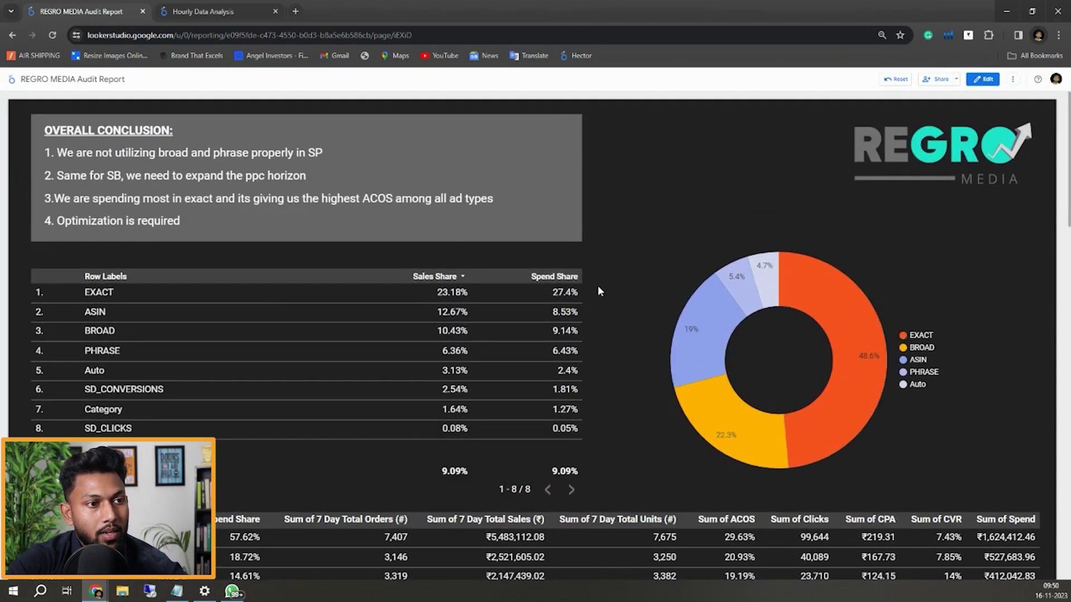